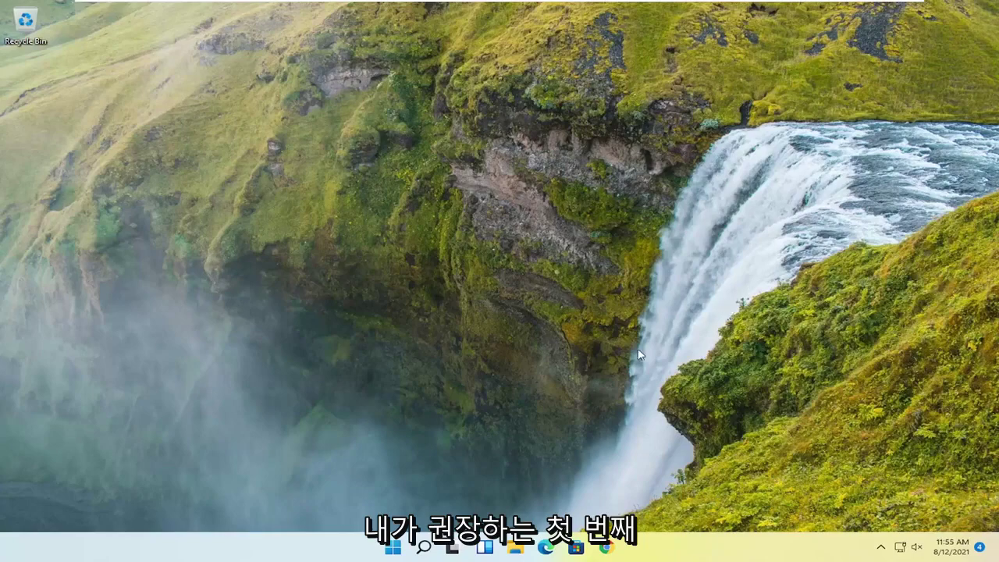
Search Chrome for 'directx end user runtime web installer' and download it from Microsoft's page.
{"action": "left_click", "coordinate": [620, 552]}
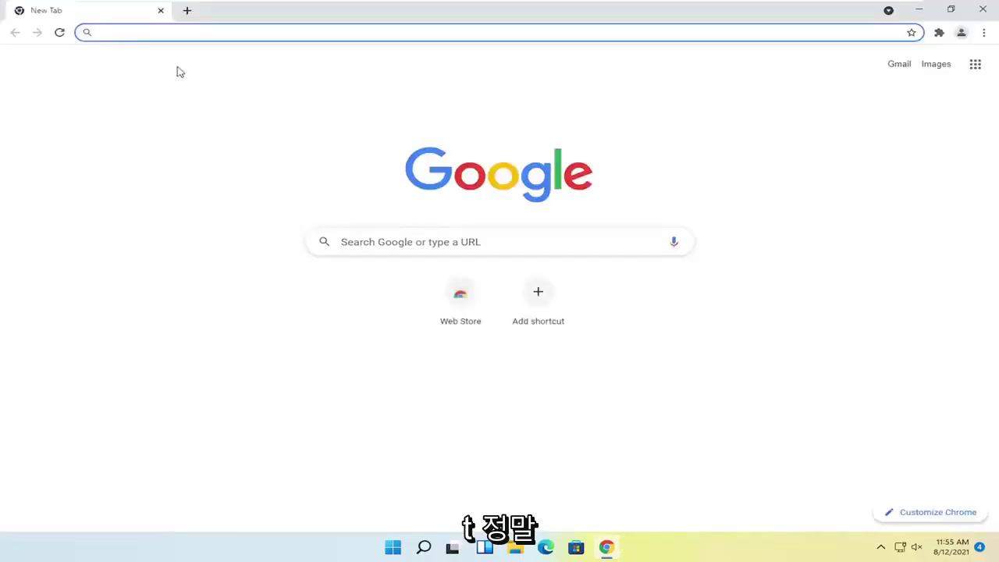
{"action": "type", "text": "direct"}
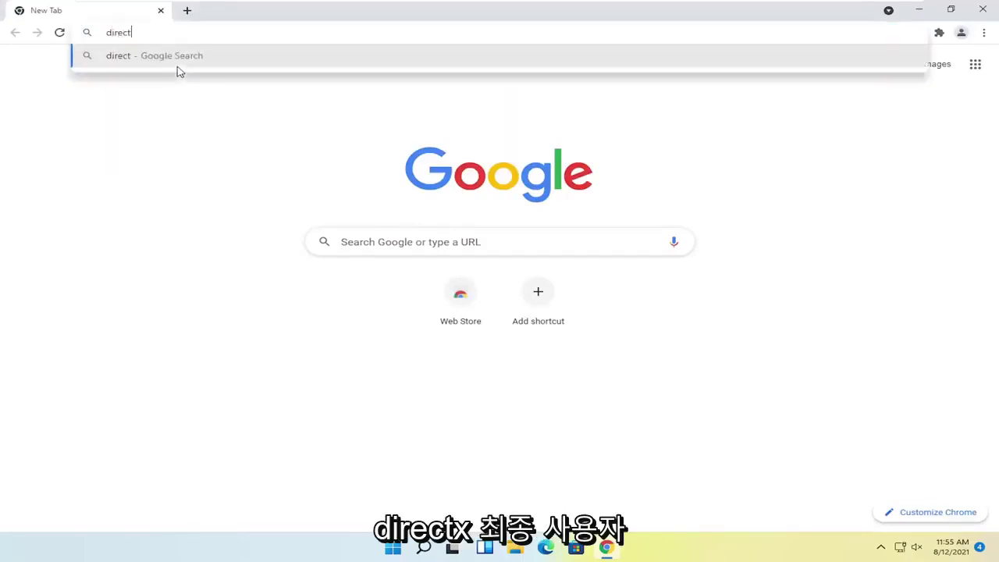
{"action": "type", "text": "x end user"}
{"action": "type", "text": " runtime w"}
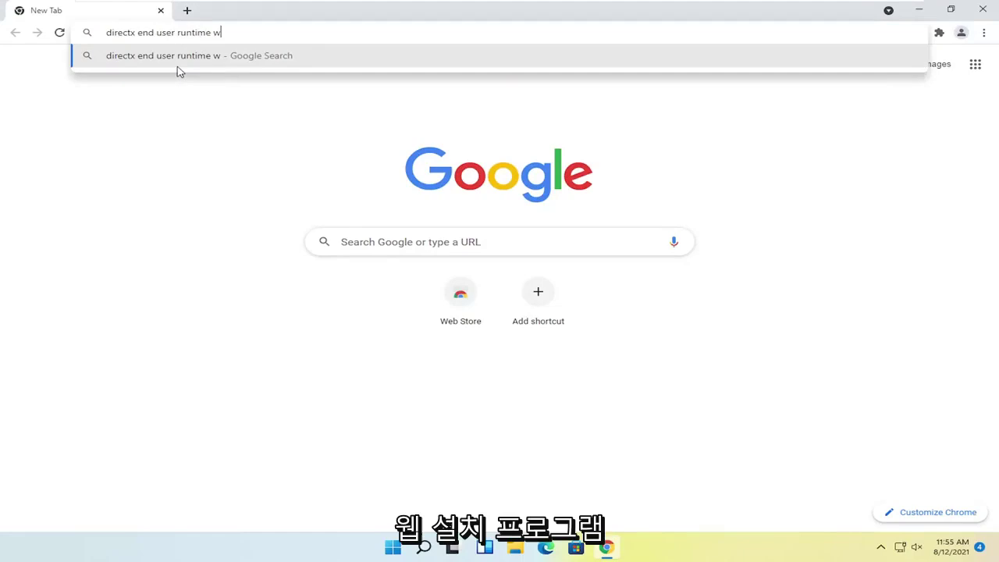
{"action": "type", "text": "eb installer"}
{"action": "key", "text": "Return"}
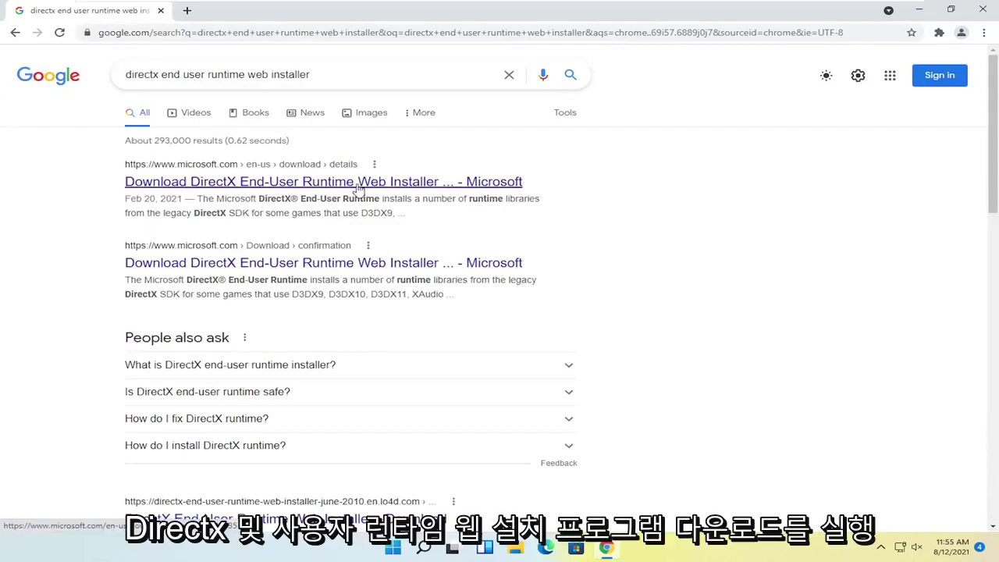
{"action": "left_click", "coordinate": [398, 184]}
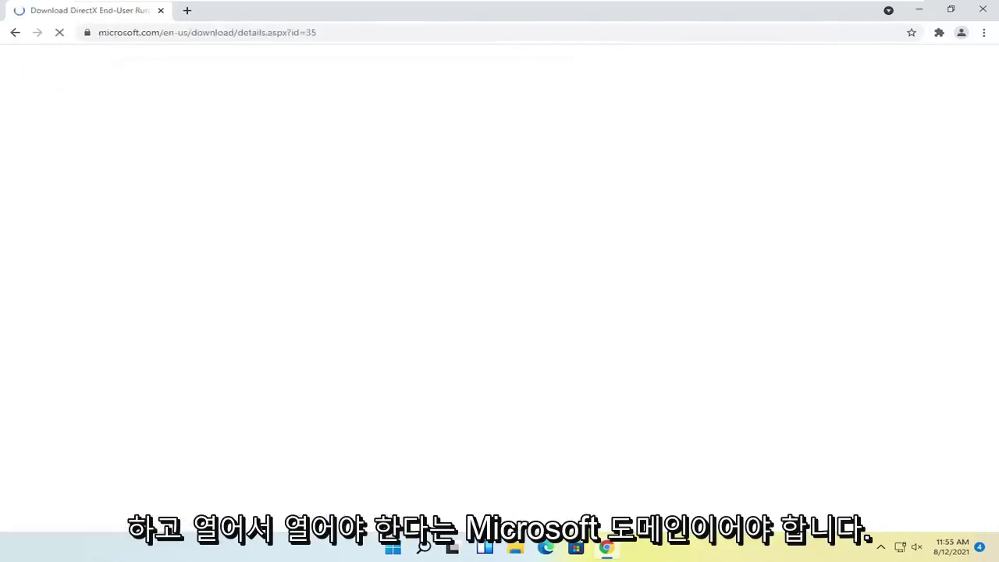
{"action": "scroll", "coordinate": [437, 220], "scroll_direction": "down", "scroll_amount": 3}
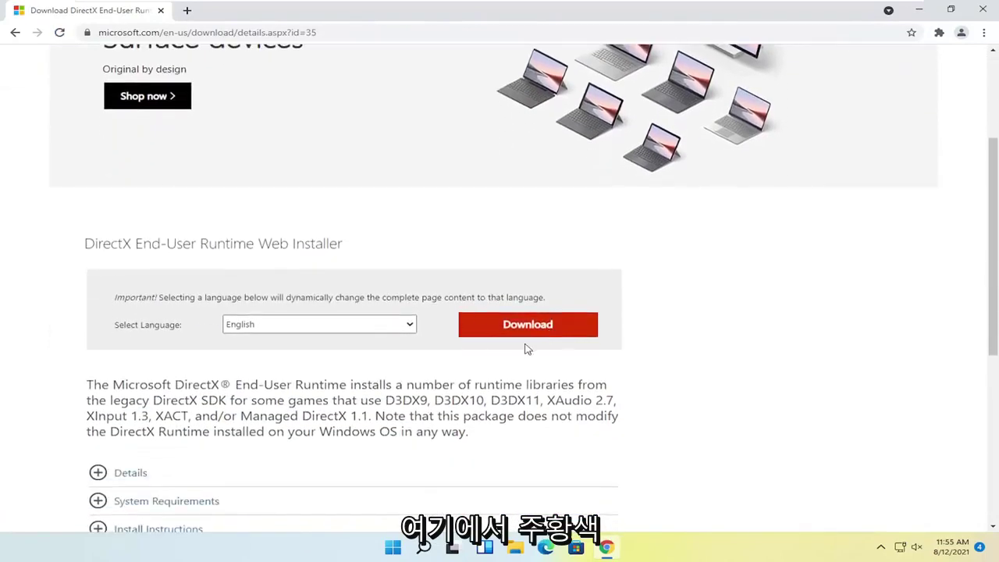
{"action": "left_click", "coordinate": [557, 326]}
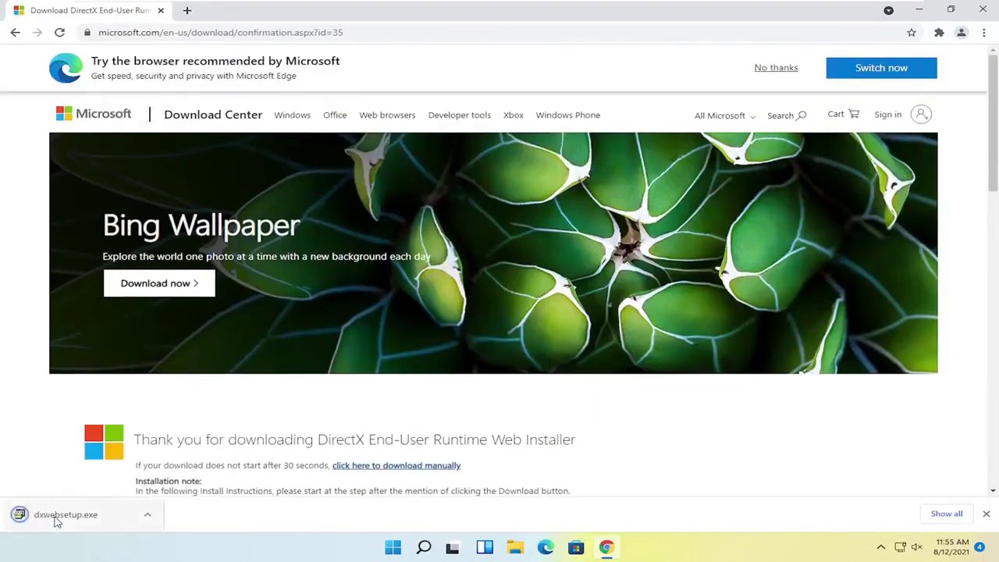
Run the downloaded dxwebsetup.exe with administrator permission and center the setup wizard.
{"action": "left_click", "coordinate": [55, 515]}
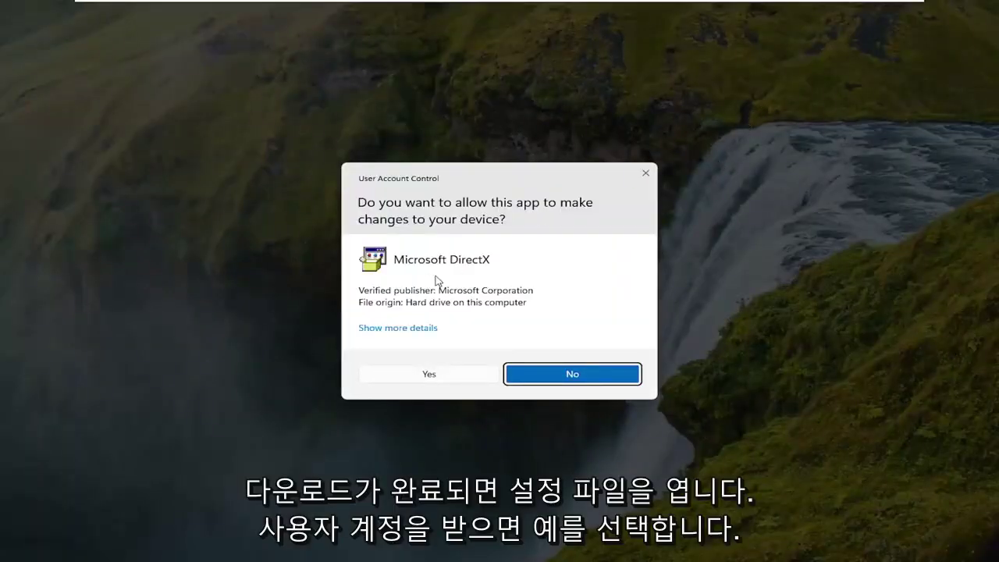
{"action": "left_click", "coordinate": [429, 376]}
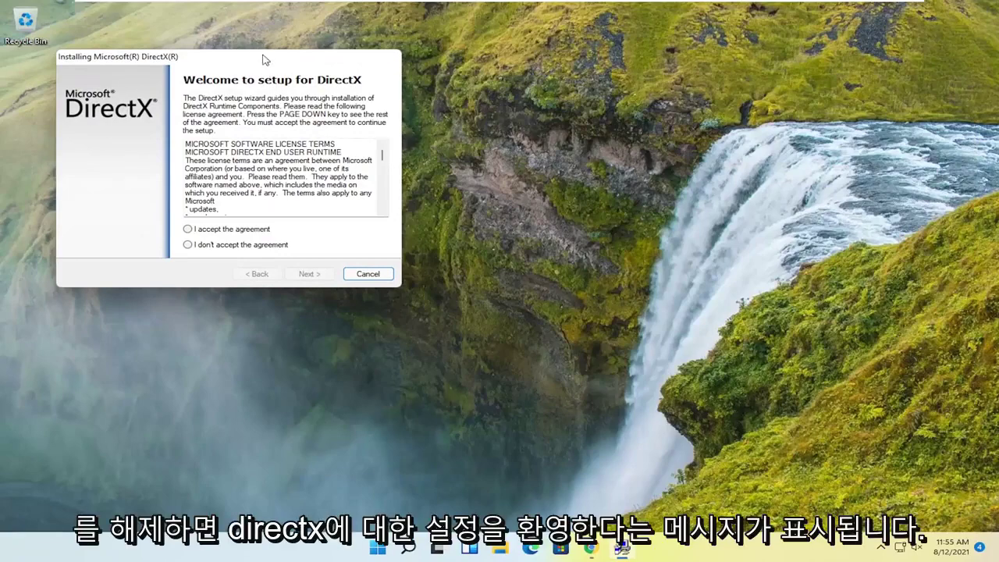
{"action": "left_click_drag", "start_coordinate": [263, 60], "coordinate": [494, 130]}
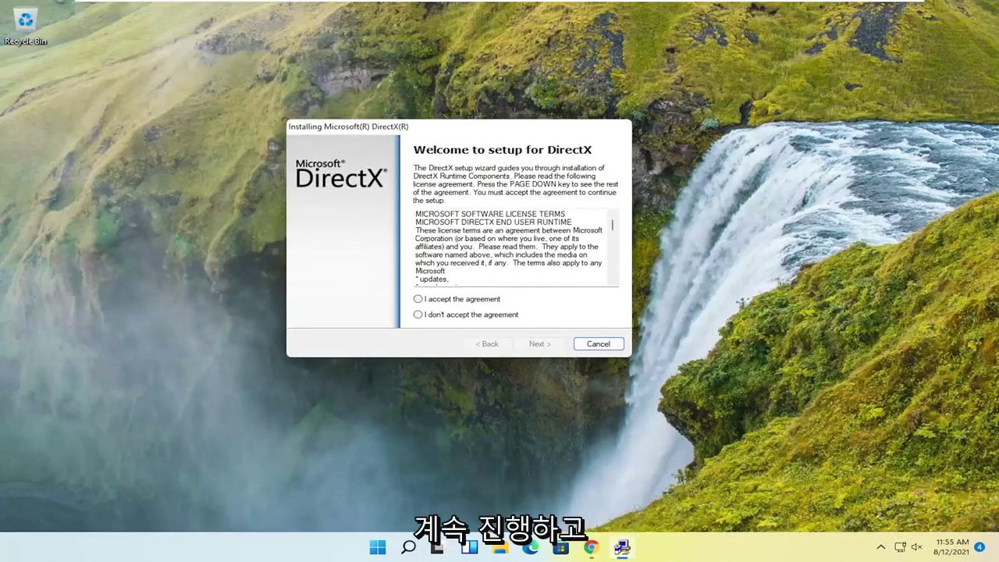
Accept the license agreement and decline the Bing Bar installation.
{"action": "left_click", "coordinate": [419, 299]}
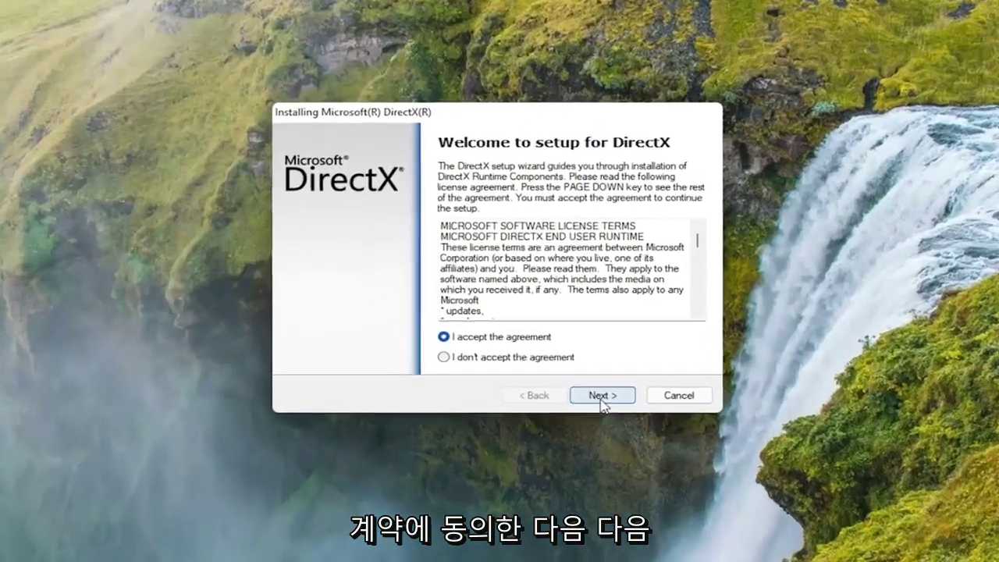
{"action": "left_click", "coordinate": [602, 401]}
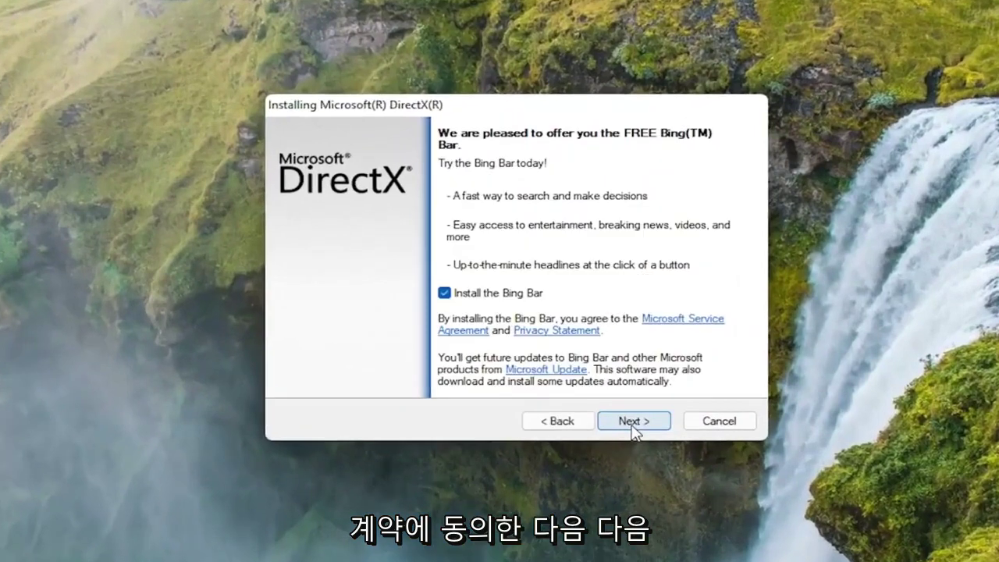
{"action": "left_click", "coordinate": [451, 295]}
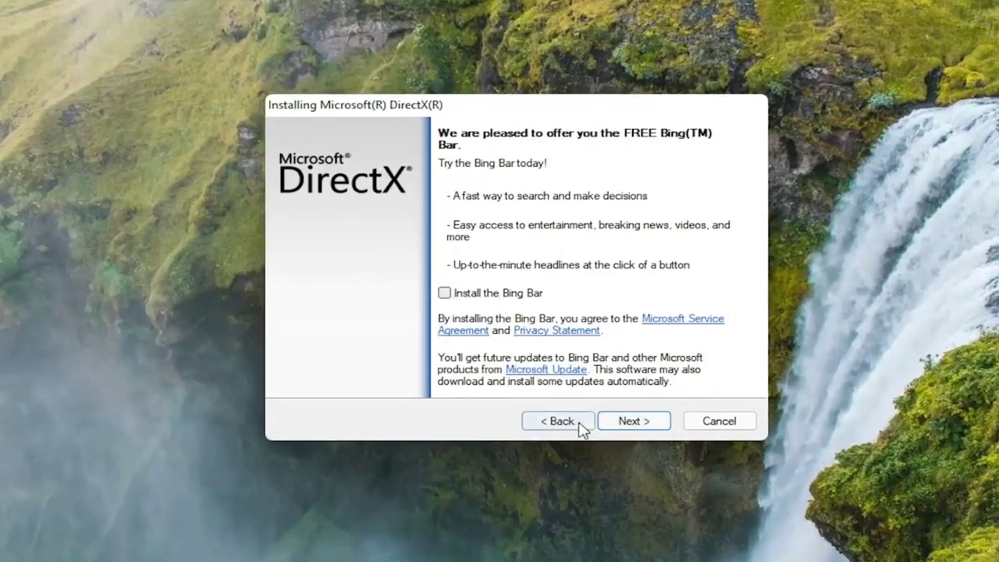
{"action": "left_click", "coordinate": [648, 425]}
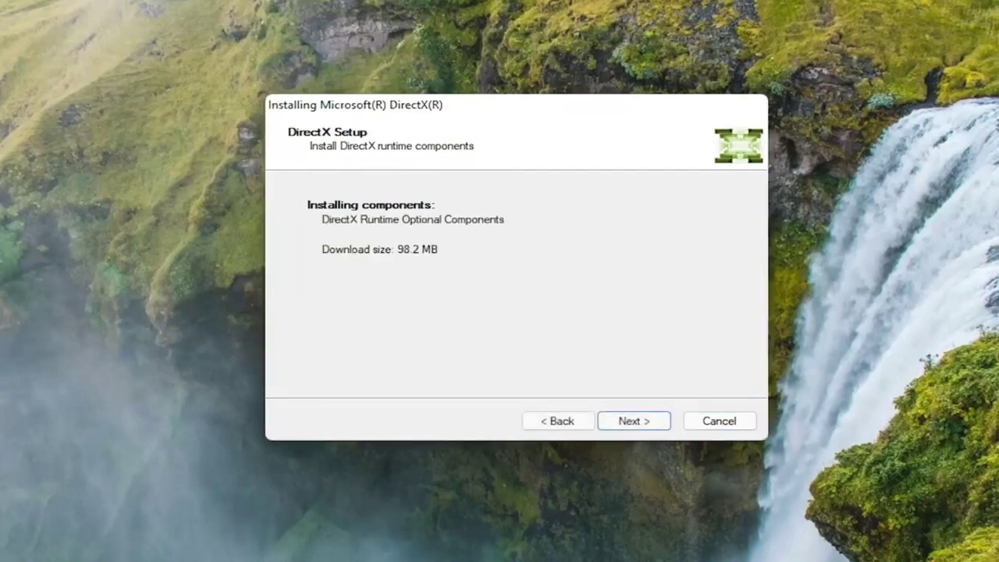
Download and install the 98.2 MB of DirectX runtime components, then finish setup.
{"action": "left_click", "coordinate": [628, 428]}
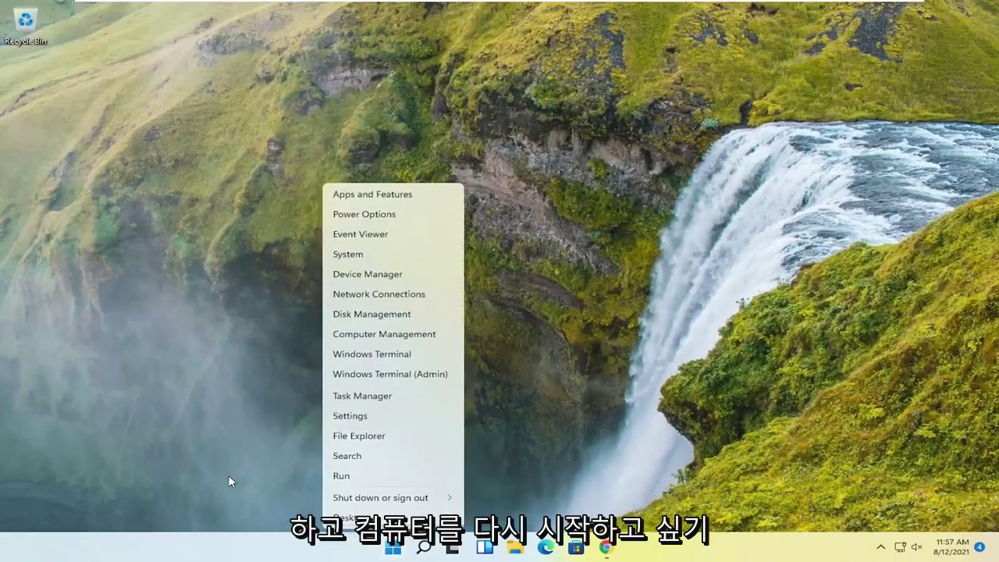
Restart Windows from the Start menu's Shut down or sign out options.
{"action": "mouse_move", "coordinate": [380, 498]}
{"action": "left_click", "coordinate": [484, 519]}
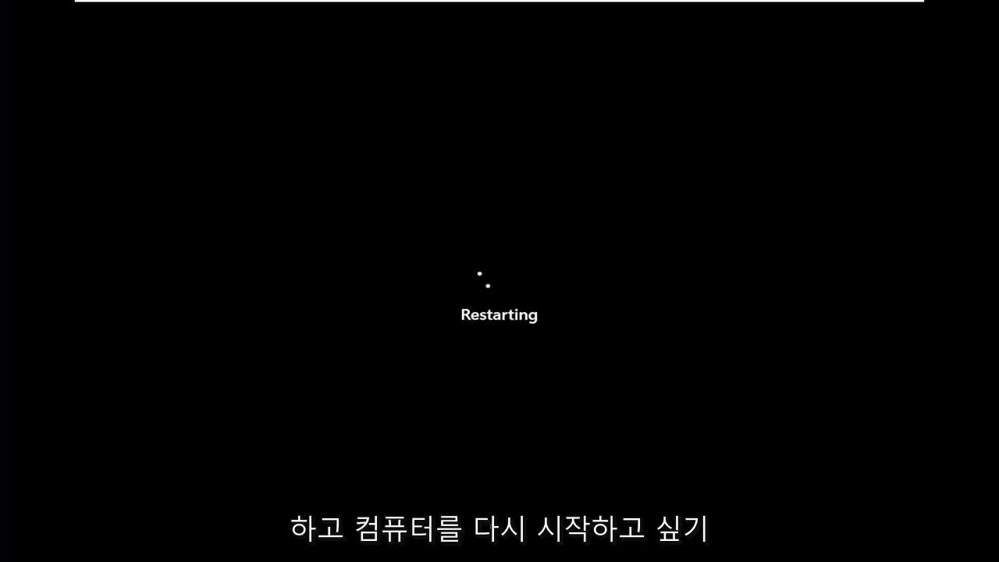